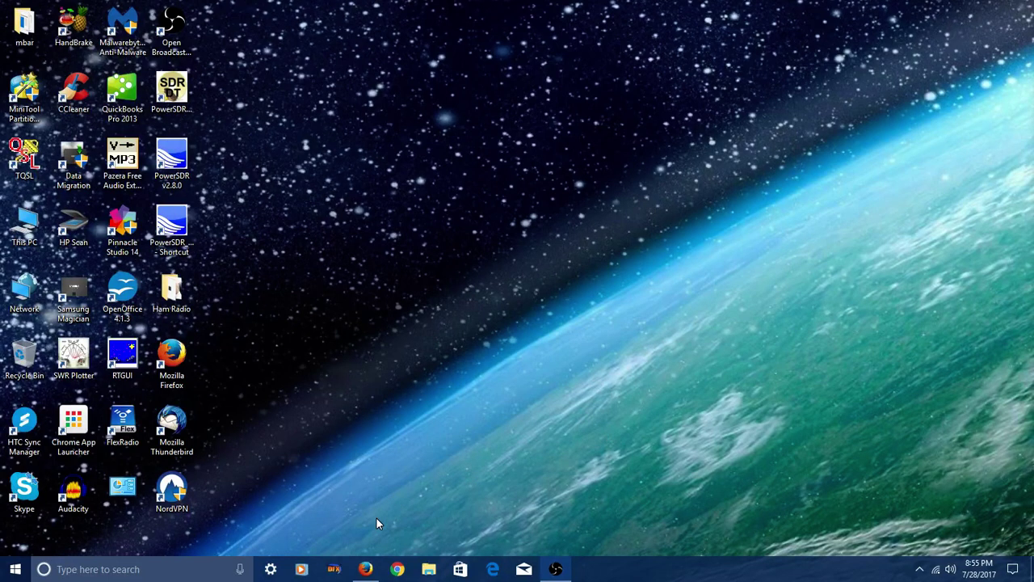
In Firefox, check the Windows installer download for WSJT-X 1.8.0-rc1 on the WSJT home page without saving it.
click(365, 568)
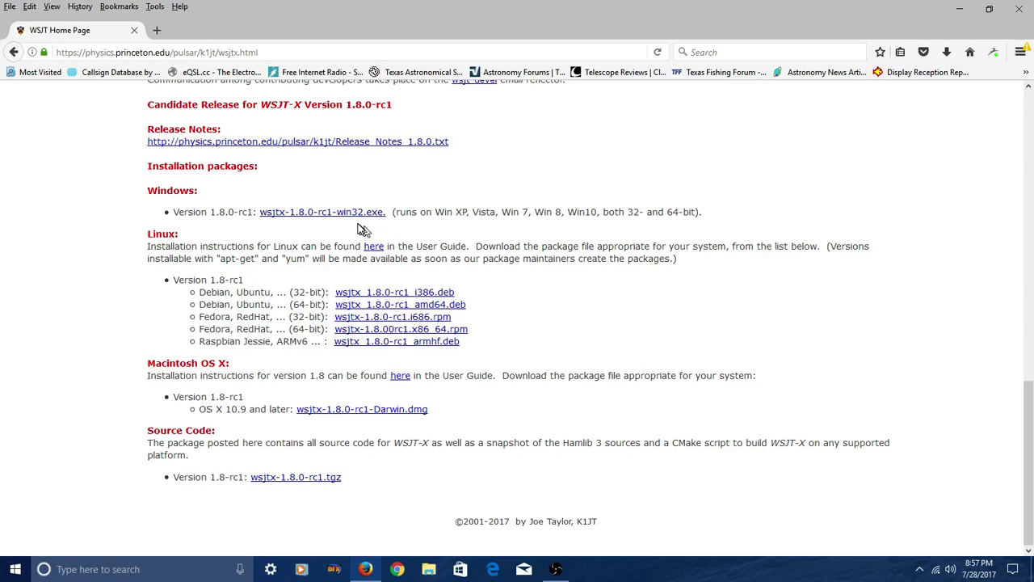
click(358, 214)
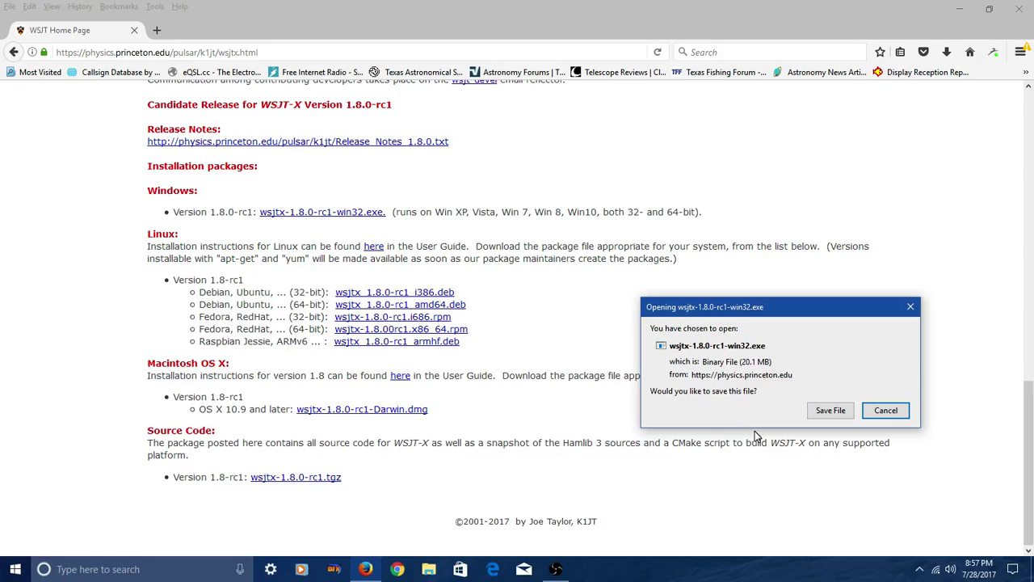
click(909, 306)
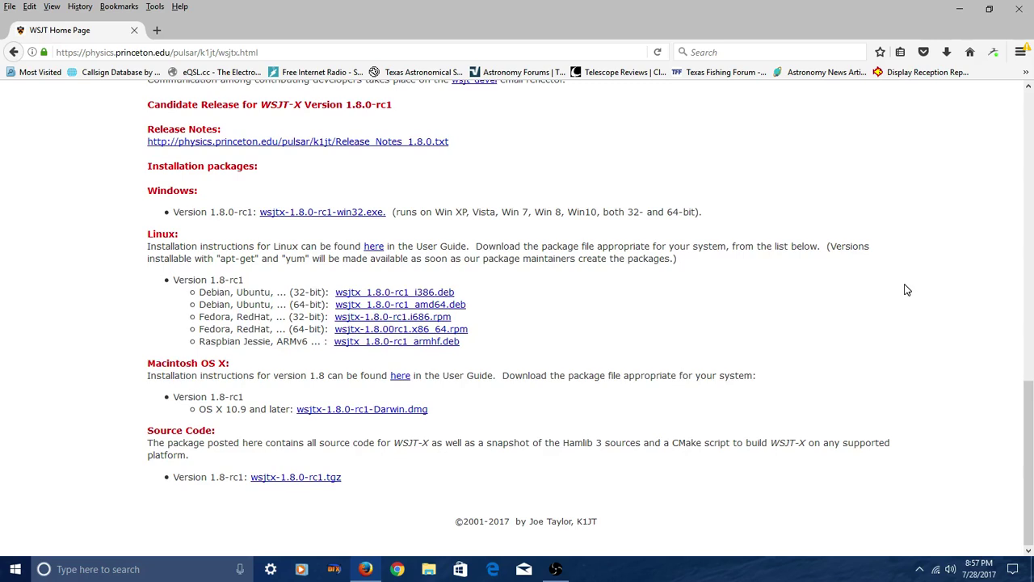
click(1017, 11)
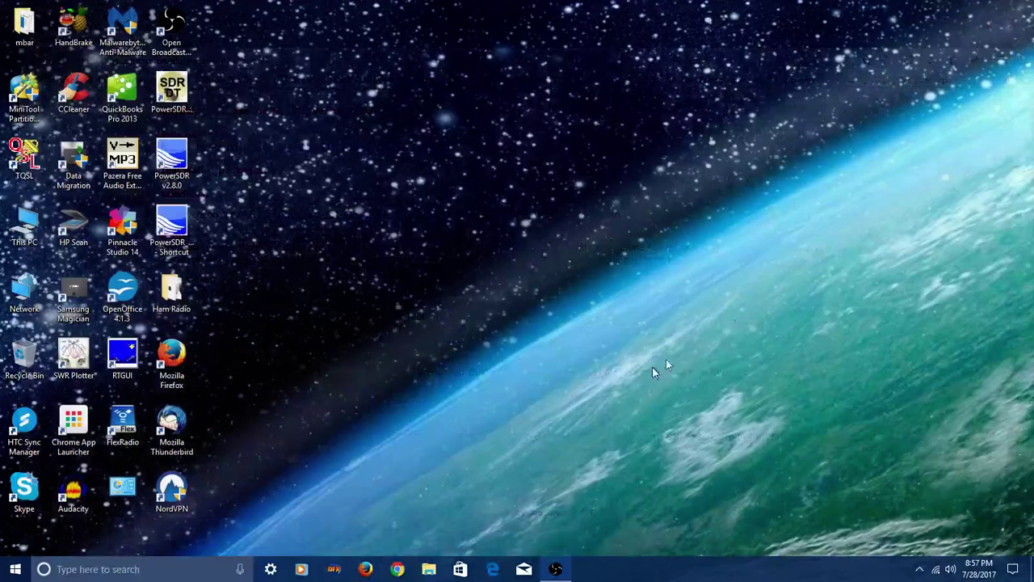
Launch WSJT-X from the Ham Radio desktop folder and choose to reconfigure the radio interface.
double_click(171, 293)
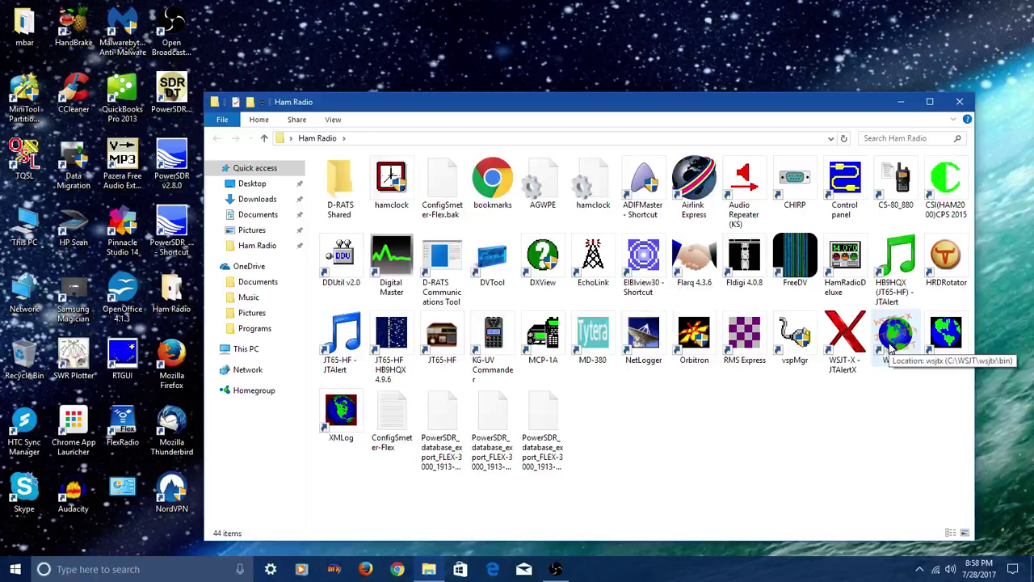
click(891, 348)
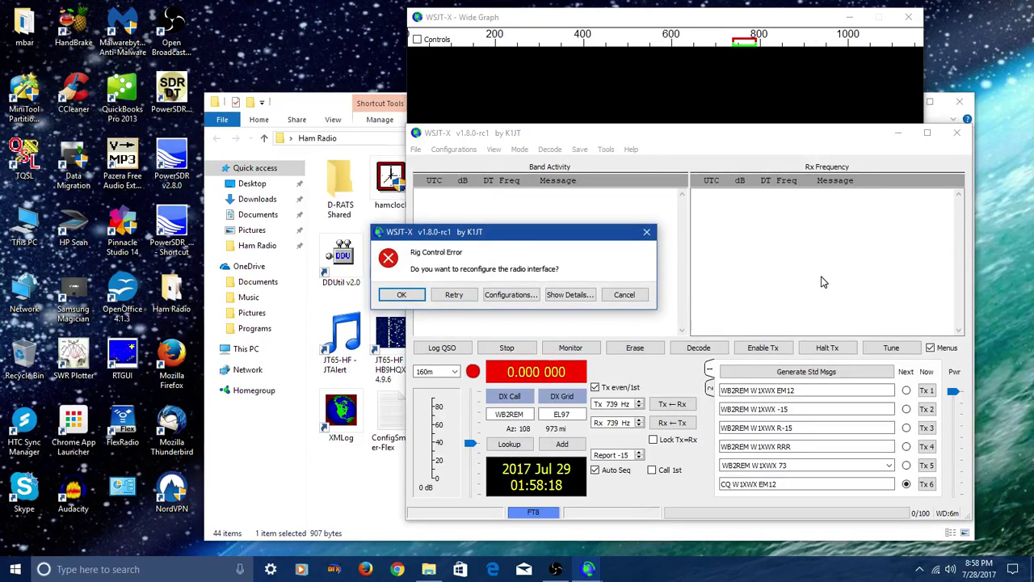
click(410, 299)
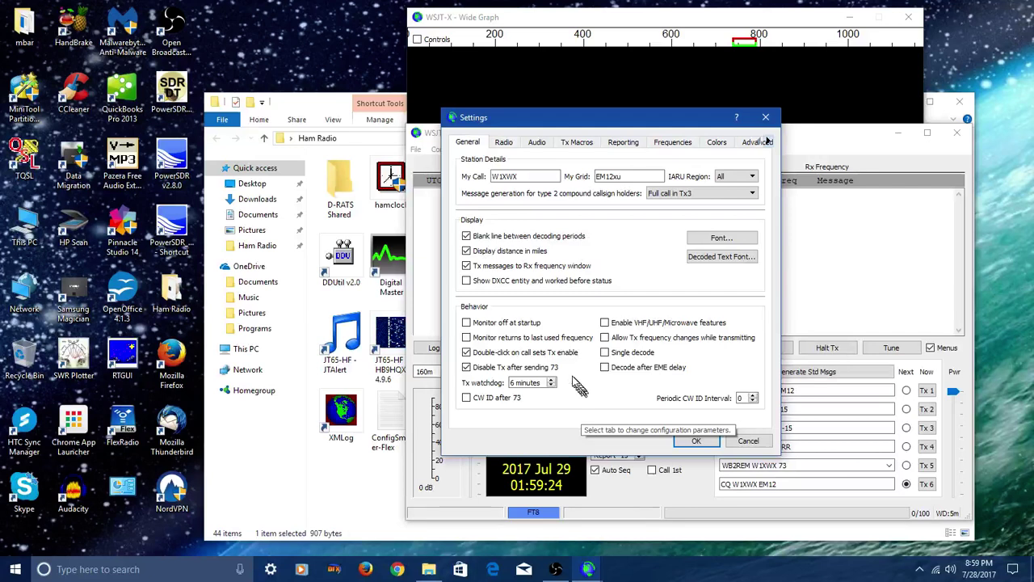
Browse the supported rig models in the radio settings without changing the Ham Radio Deluxe selection.
click(504, 142)
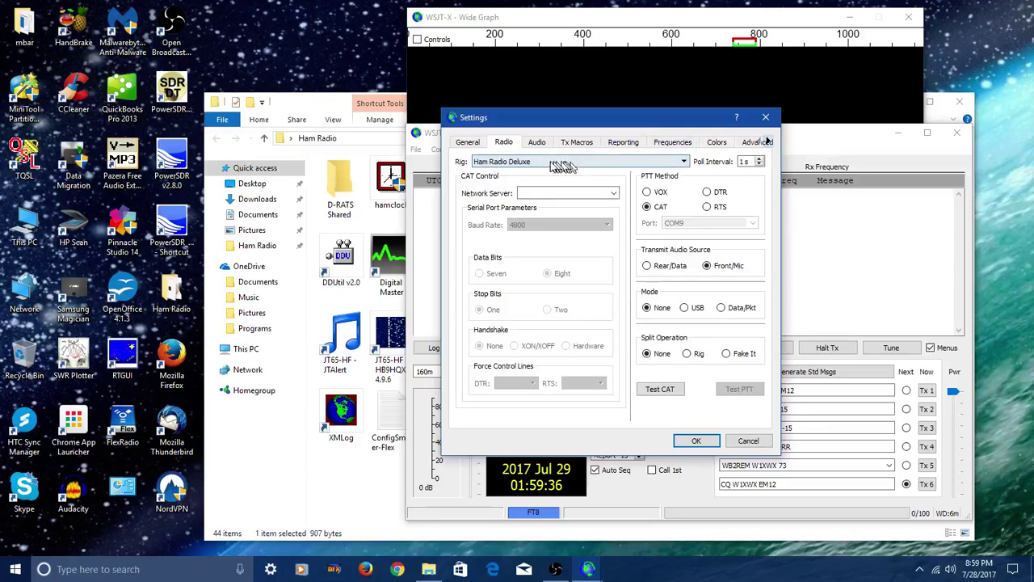
click(685, 165)
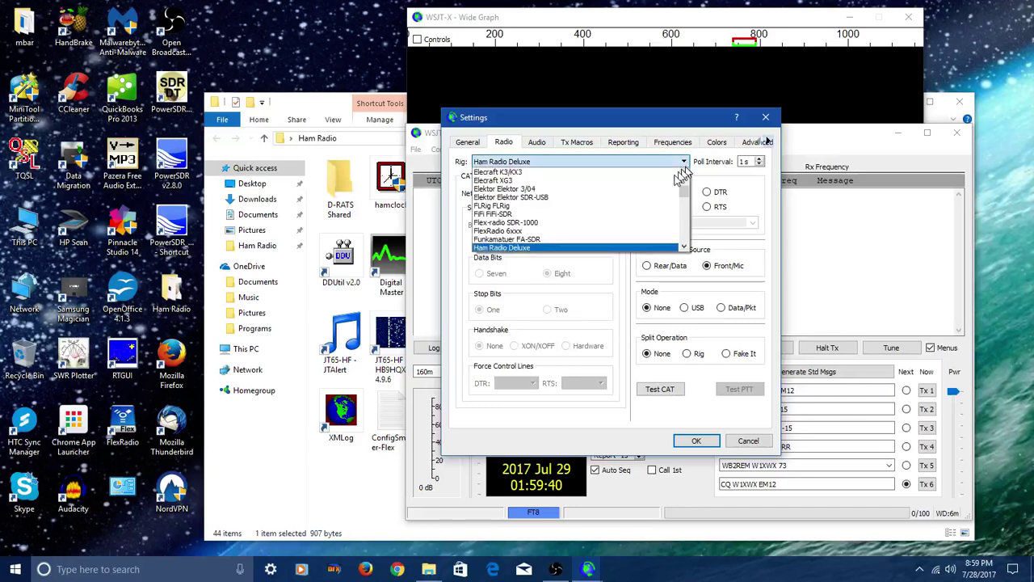
click(684, 236)
scroll(684, 239, down, 12)
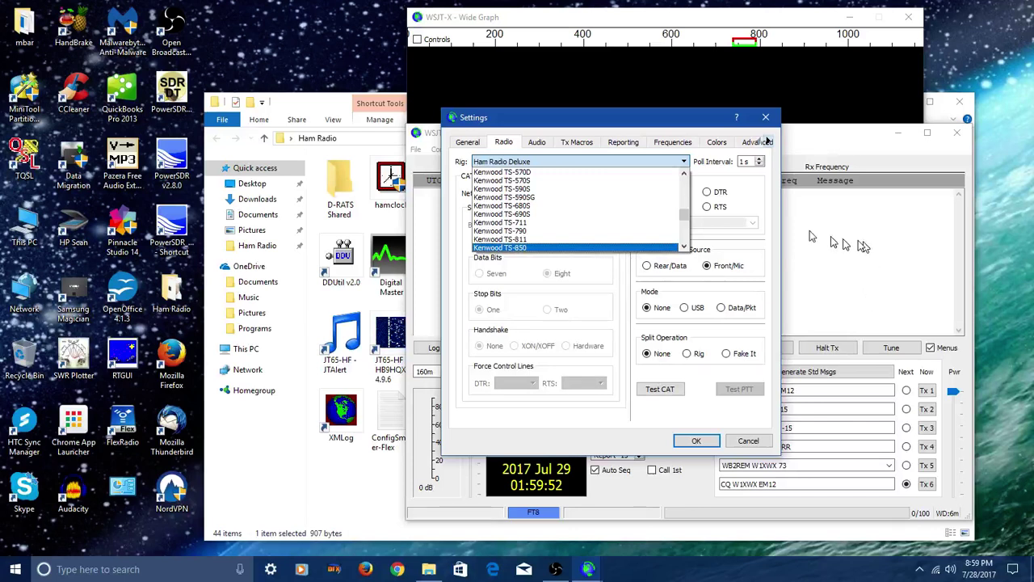
scroll(683, 188, up, 8)
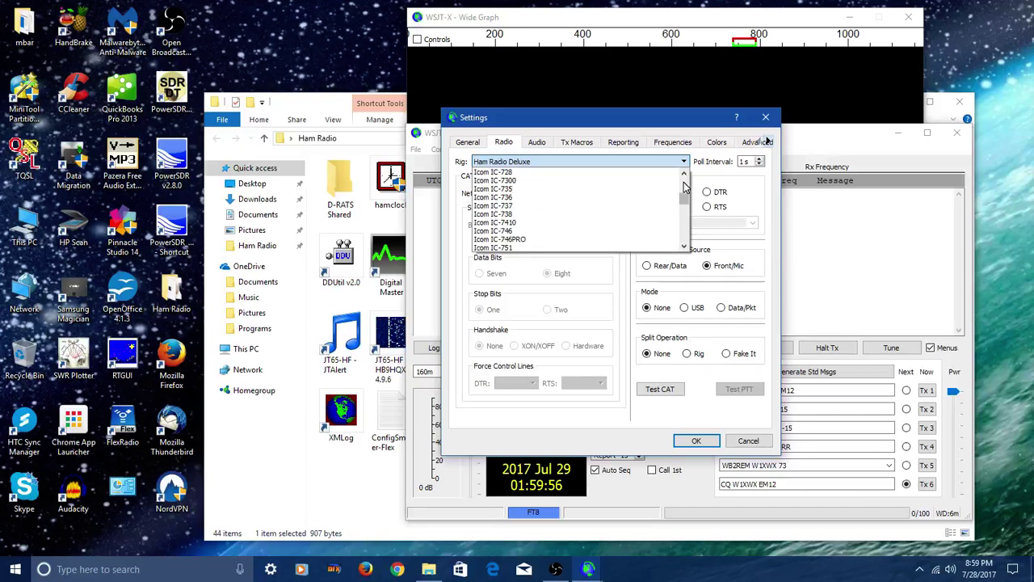
click(858, 247)
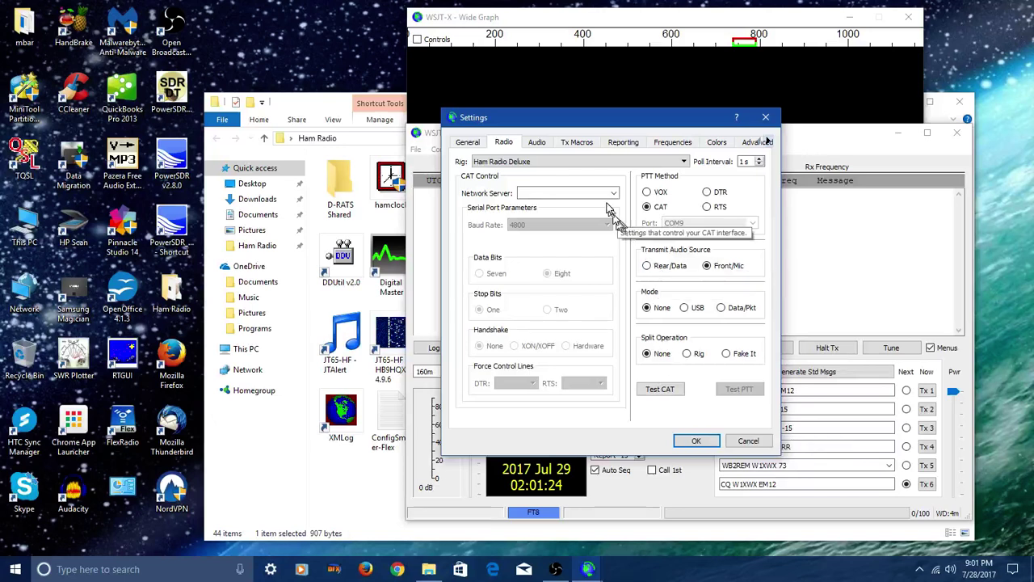
Review the available soundcard input devices in the audio settings and accept the settings.
click(537, 143)
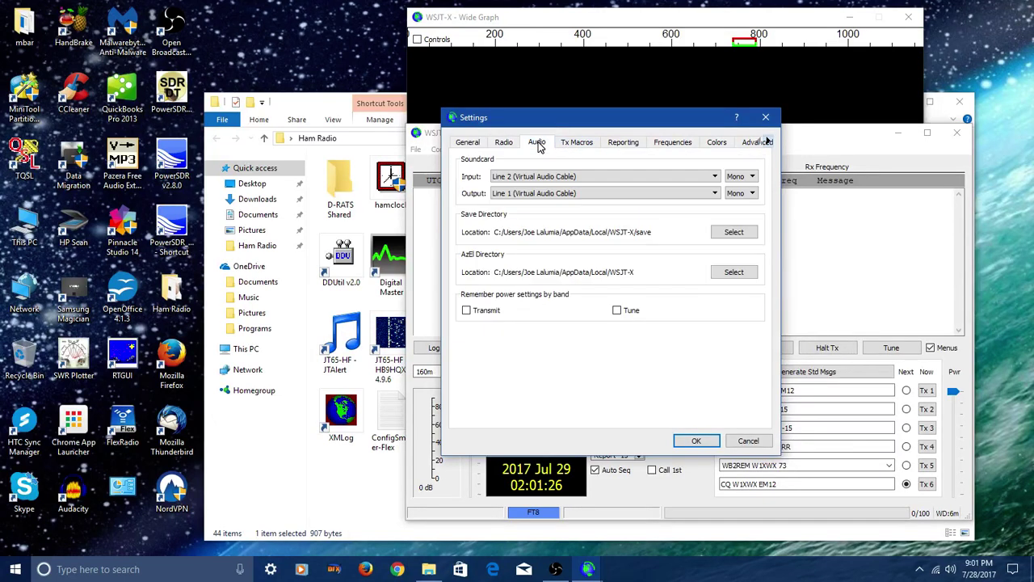
click(715, 178)
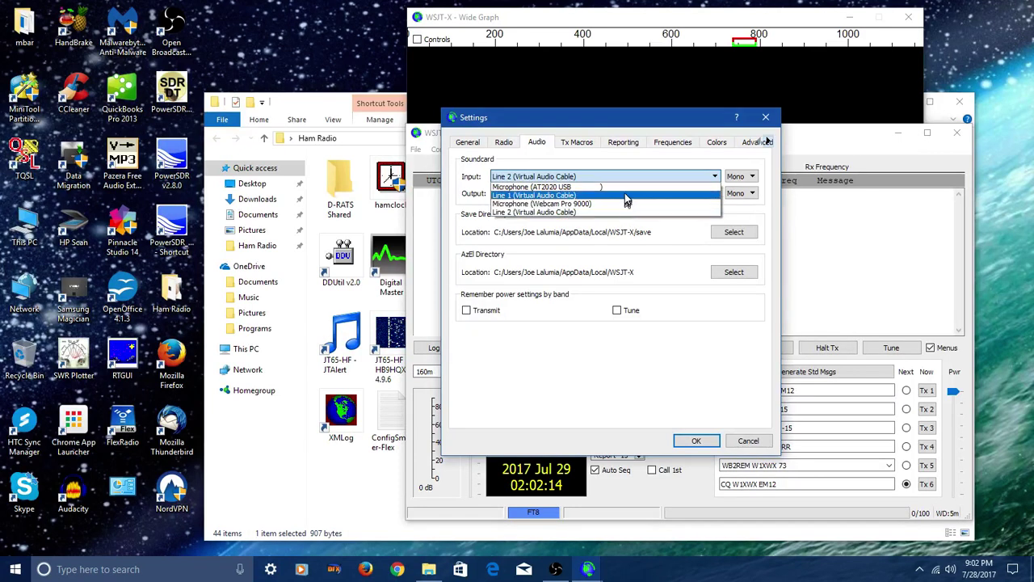
click(722, 322)
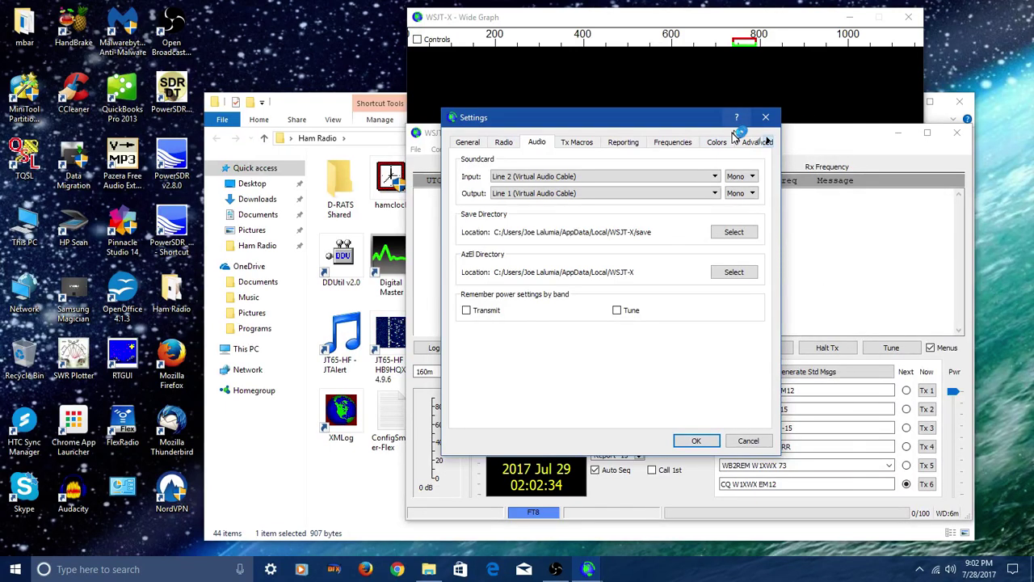
click(693, 441)
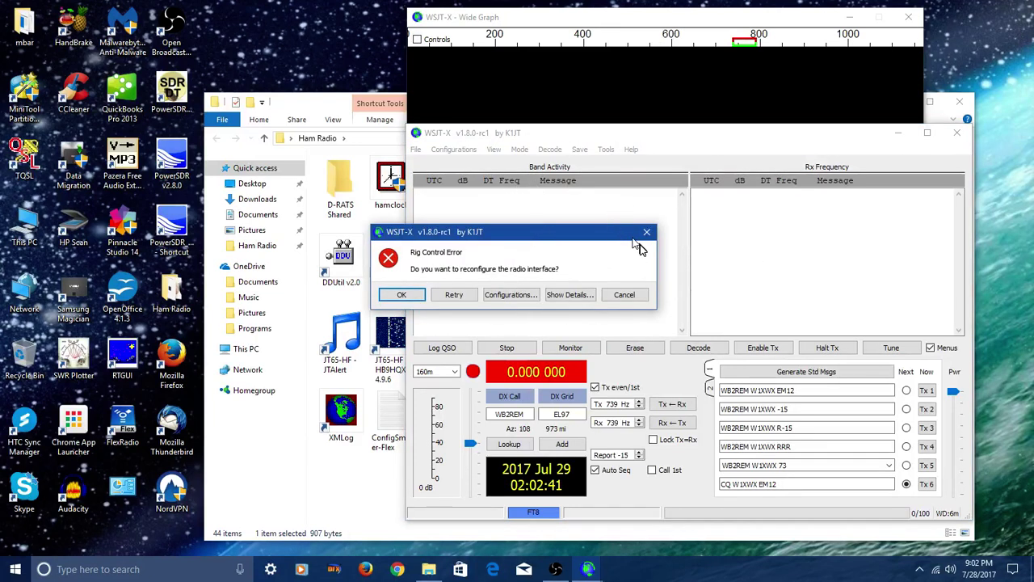
Reopen the audio settings from the rig control error and review the available soundcard output devices.
click(405, 294)
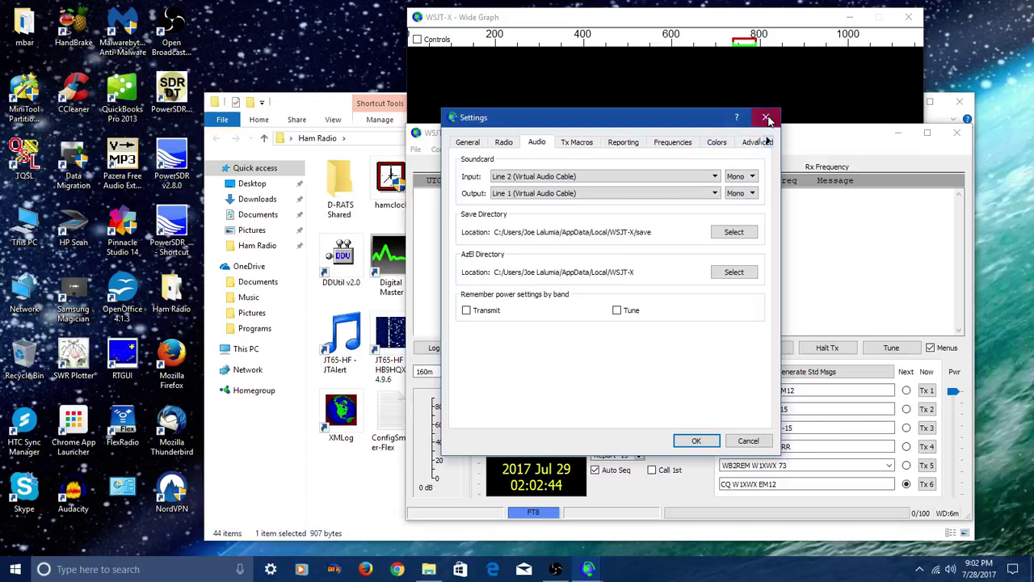
click(766, 117)
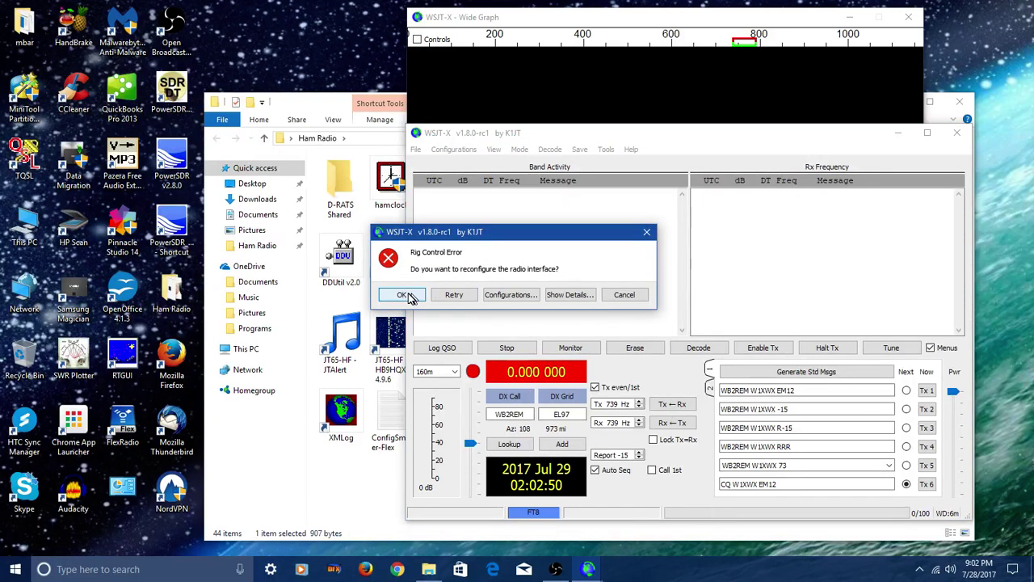
click(402, 295)
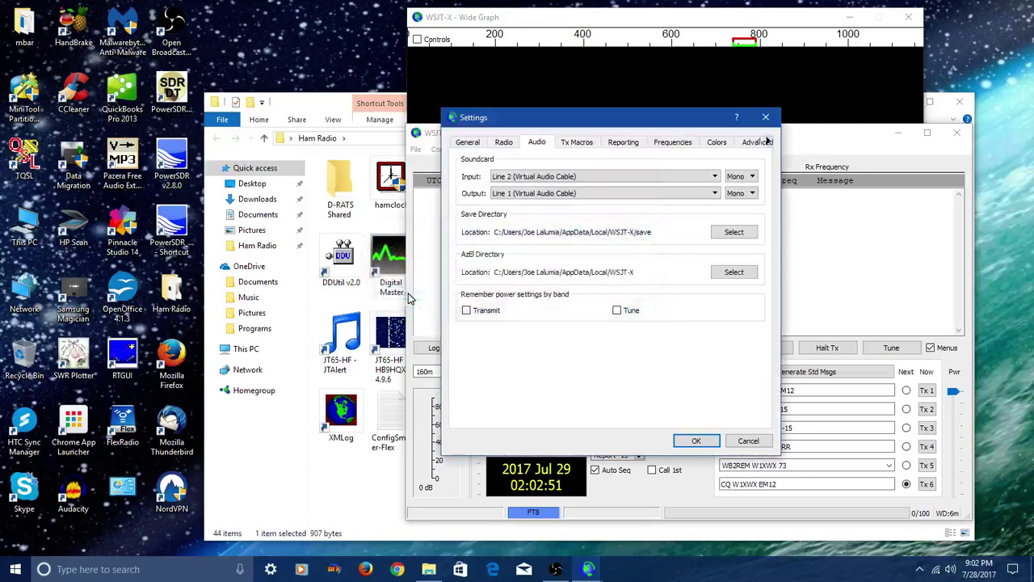
click(715, 196)
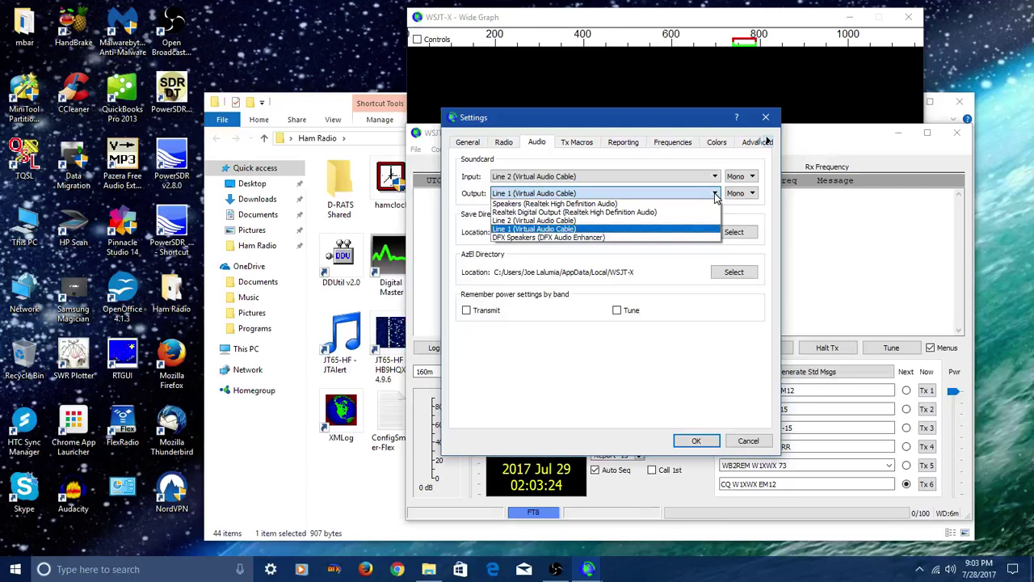
click(686, 196)
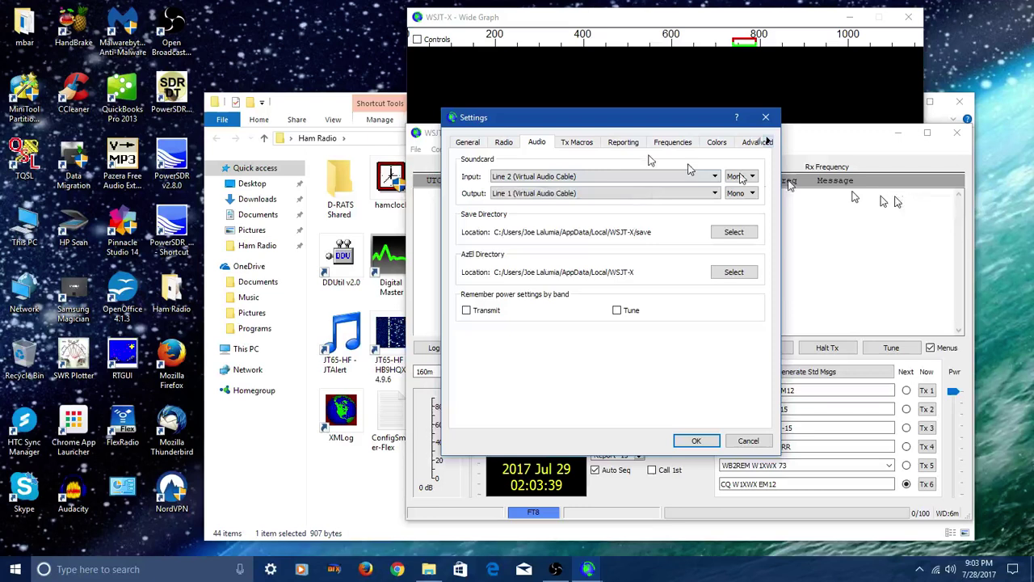
Review the radio and general settings once more and cancel out of the settings.
click(503, 143)
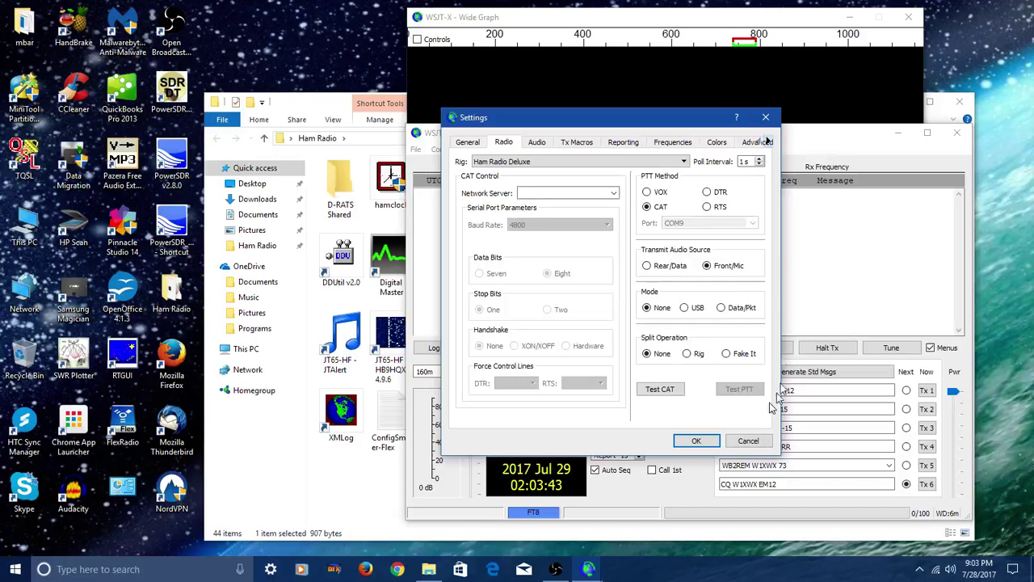
click(476, 147)
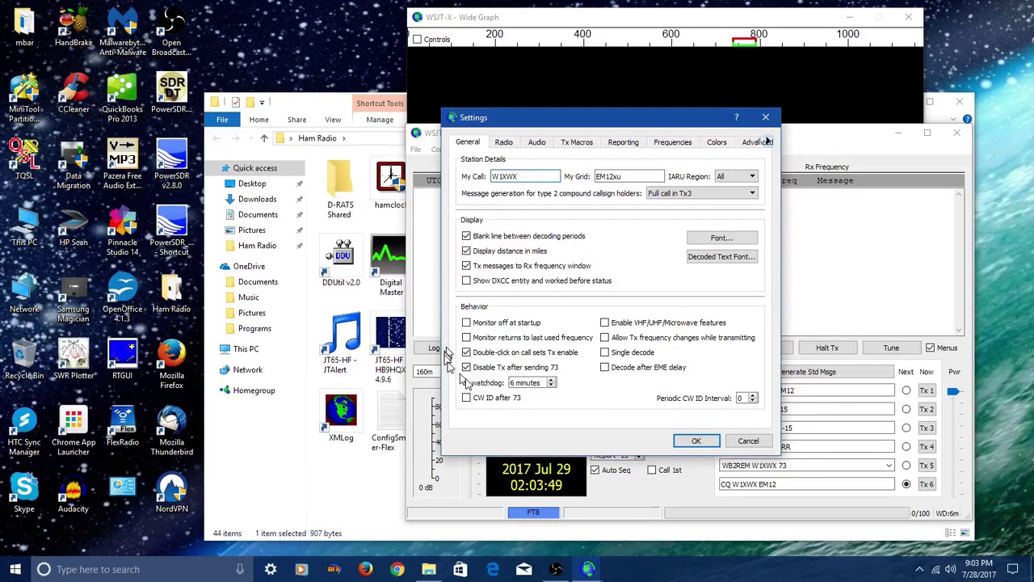
click(748, 441)
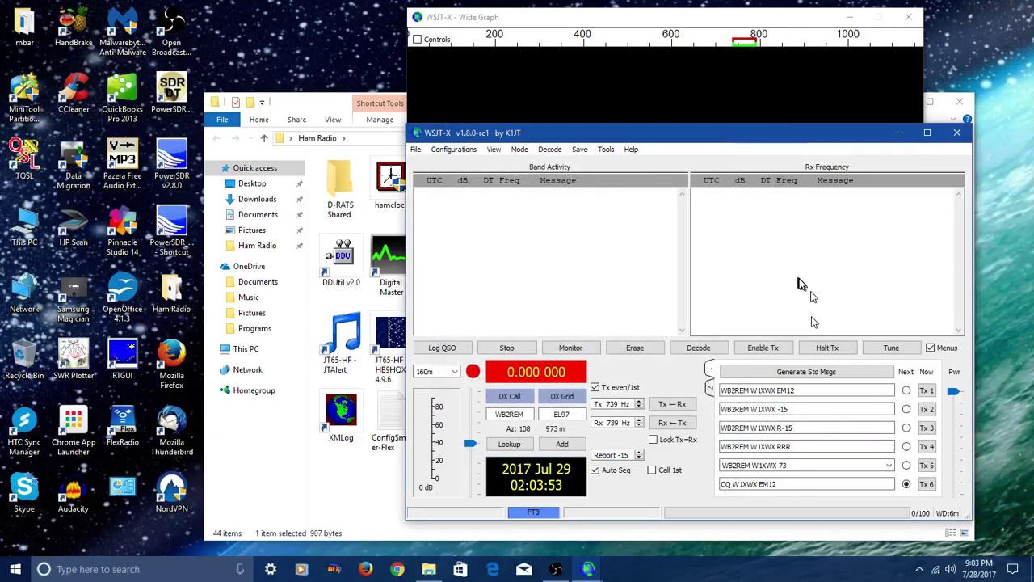
Clear the rig control error and select Tx 1 as the next message to transmit.
click(956, 134)
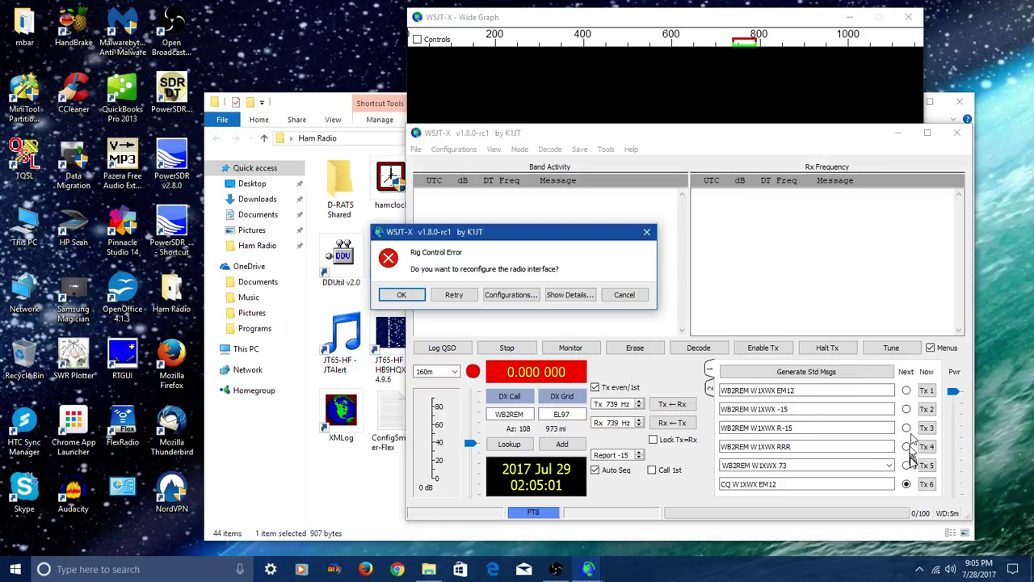
click(402, 295)
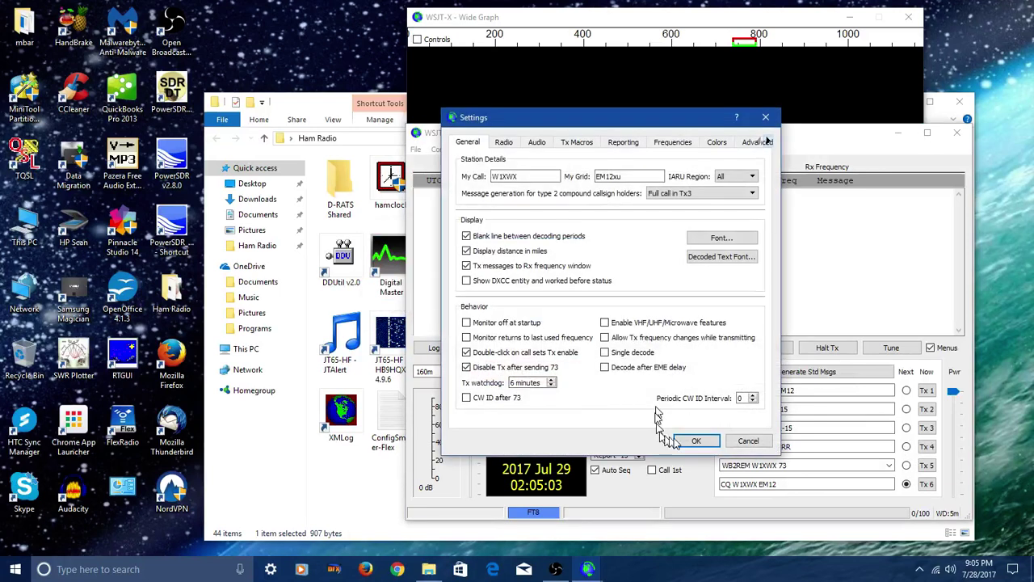
click(906, 390)
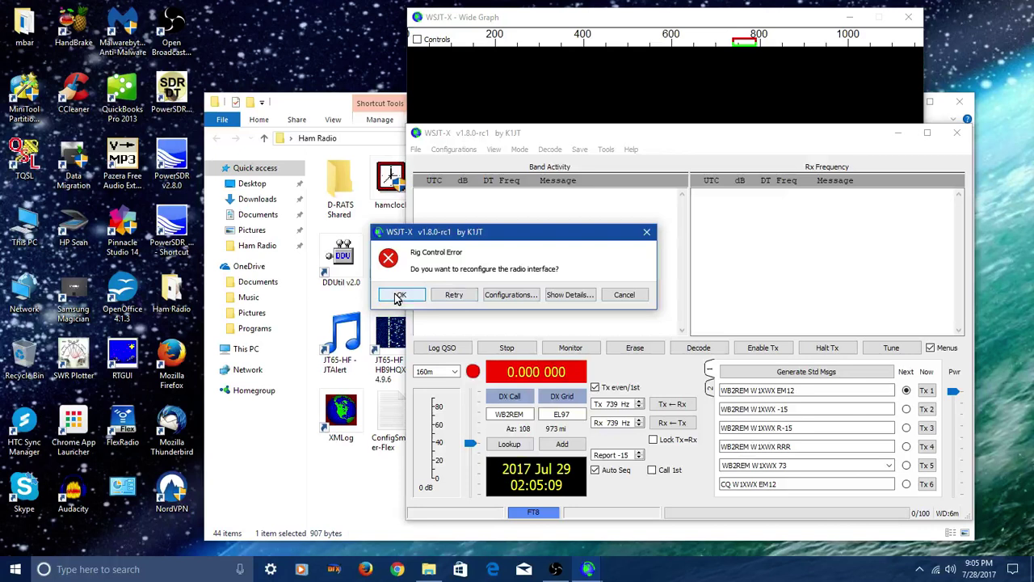
Dismiss the recurring rig control error and select Tx 2 as the next message to transmit.
click(398, 295)
click(697, 441)
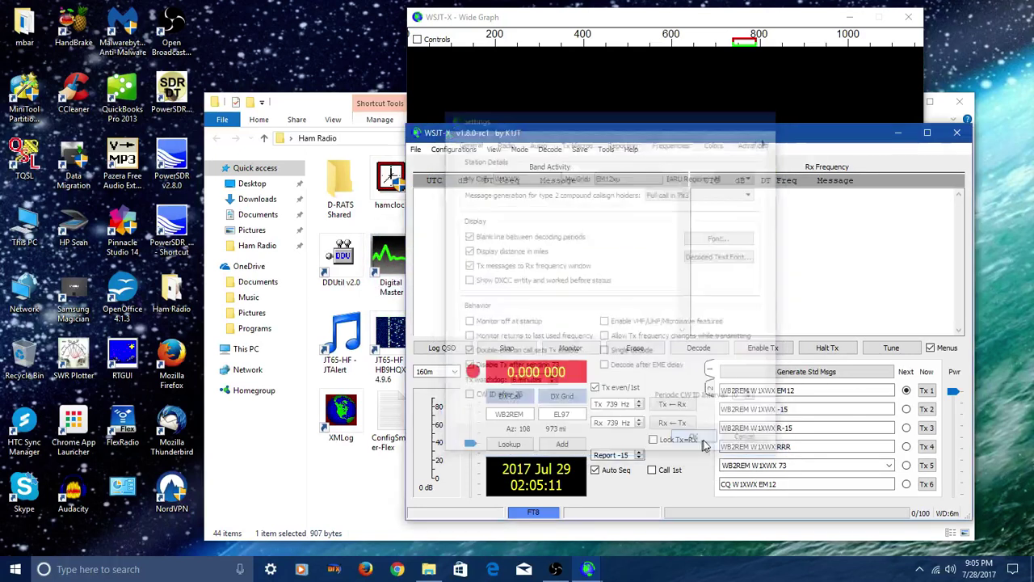
click(908, 410)
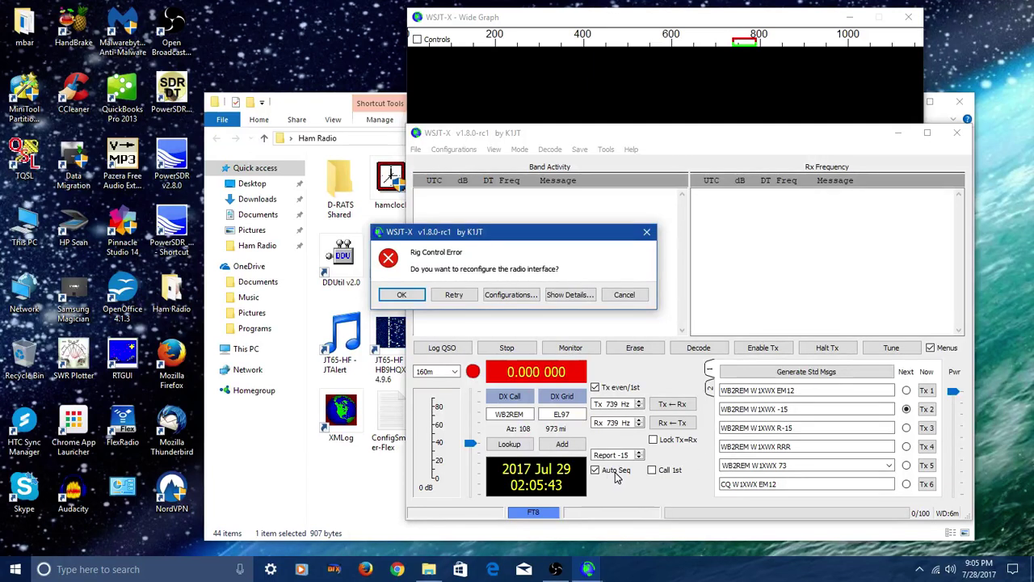
Dismiss the remaining rig control errors and close both WSJT-X and the Ham Radio folder.
click(402, 295)
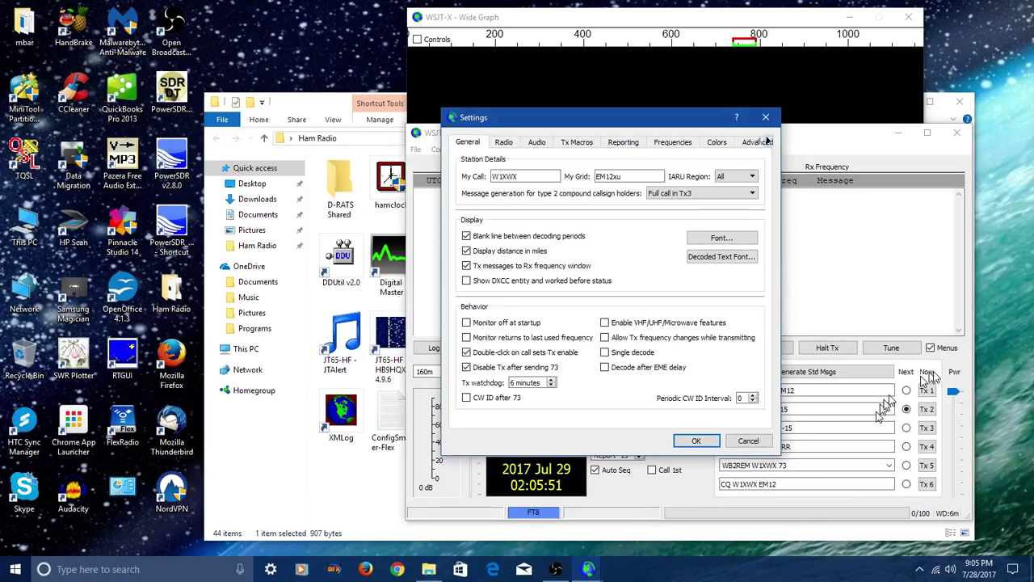
click(756, 448)
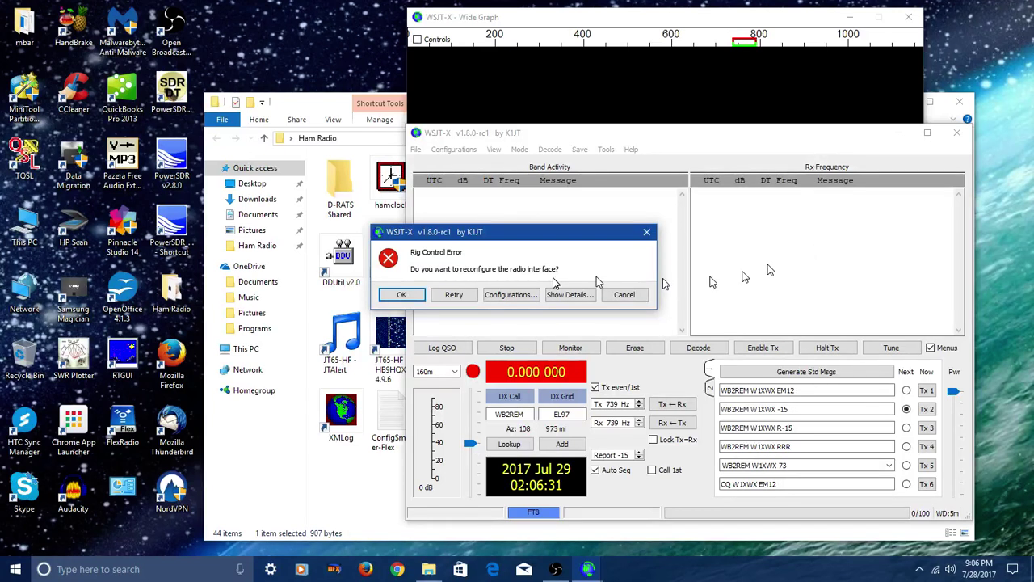
click(401, 294)
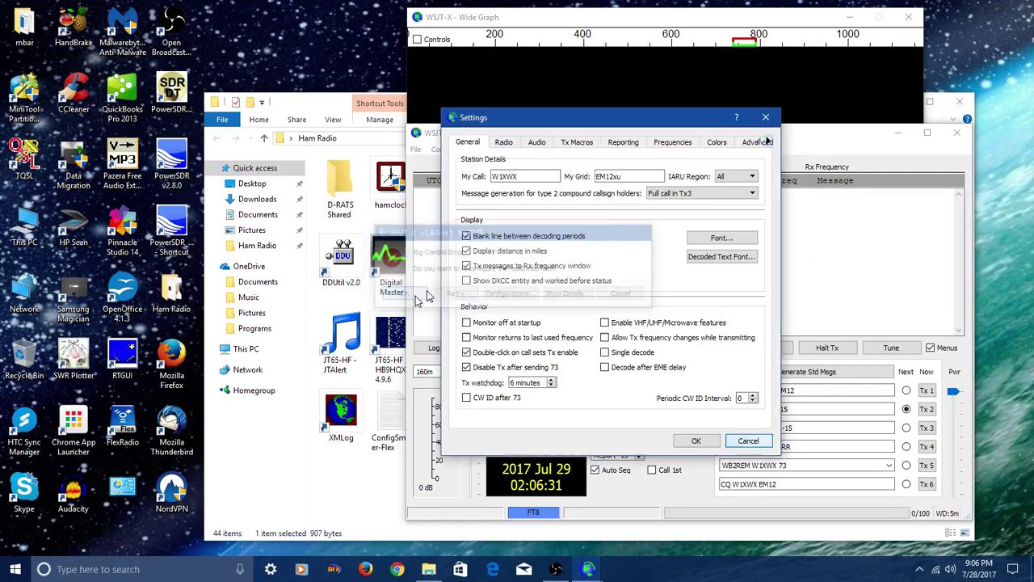
click(748, 440)
click(957, 133)
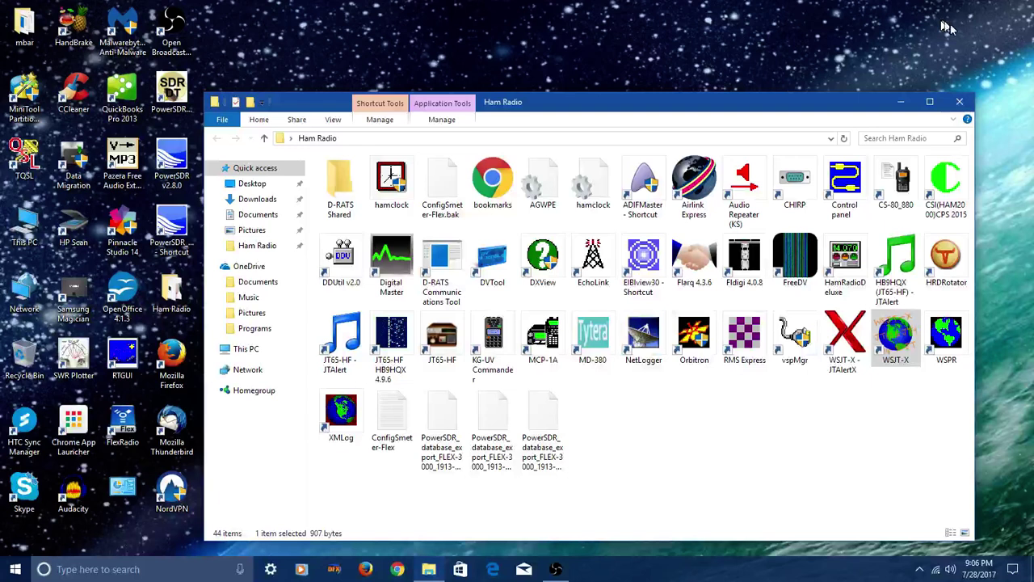
click(963, 105)
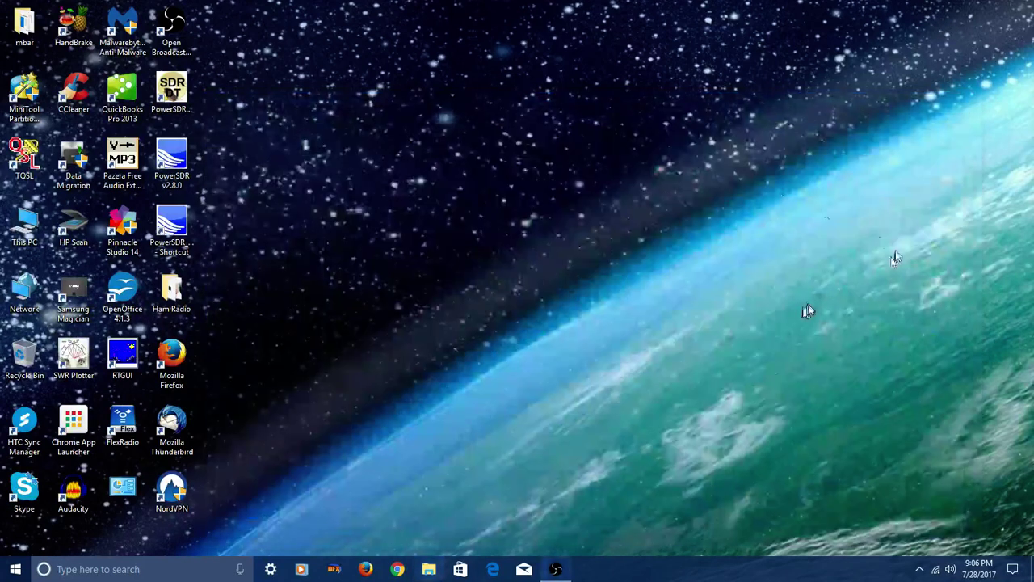